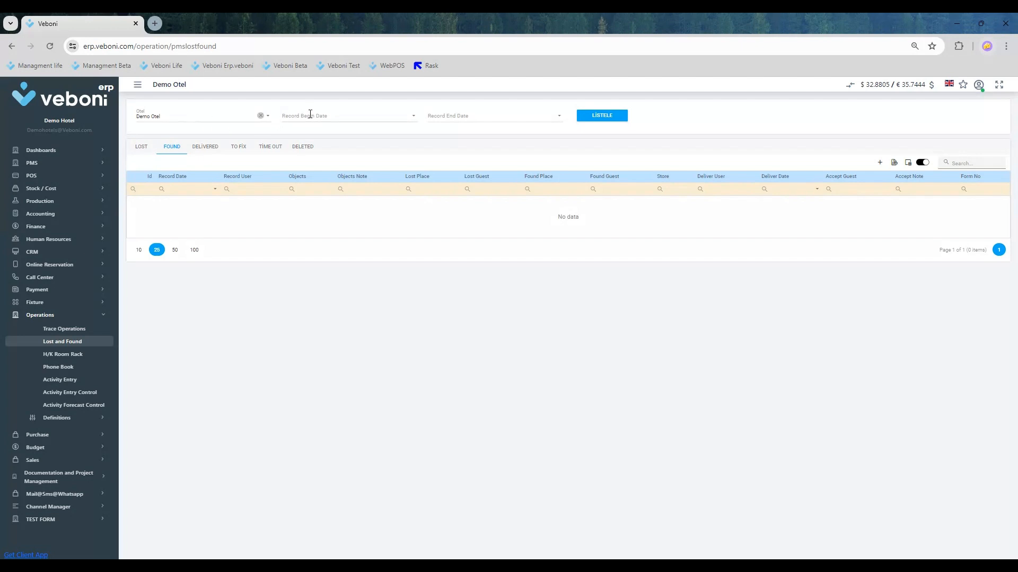
- Look over the record date filters and the blank entry form of the Lost list, closing the form without saving
left_click(339, 114)
left_click(463, 114)
left_click(141, 149)
left_click(877, 163)
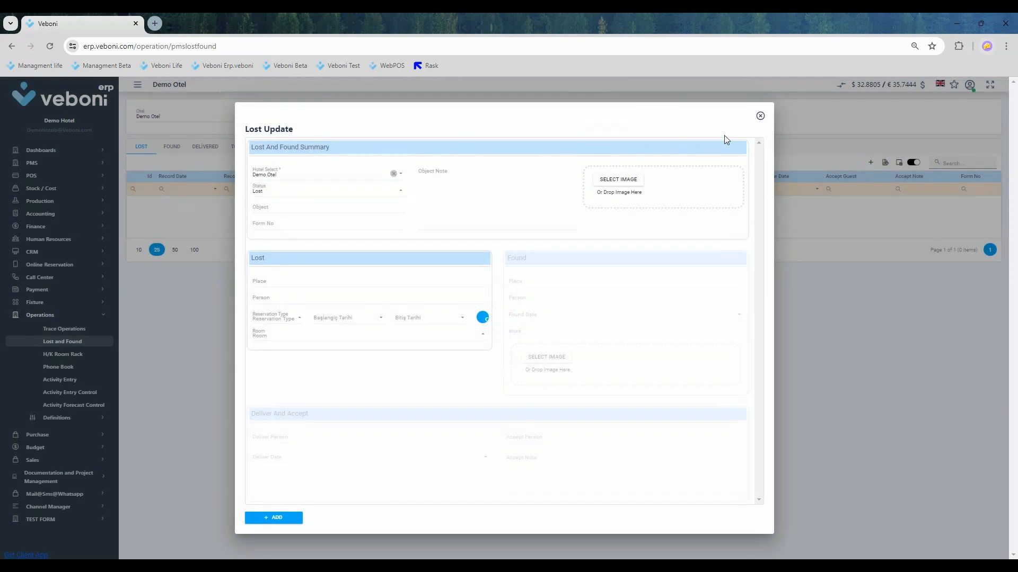
left_click(760, 115)
- Start a new record in the Found list with the object telefon and form number 123456
left_click(170, 148)
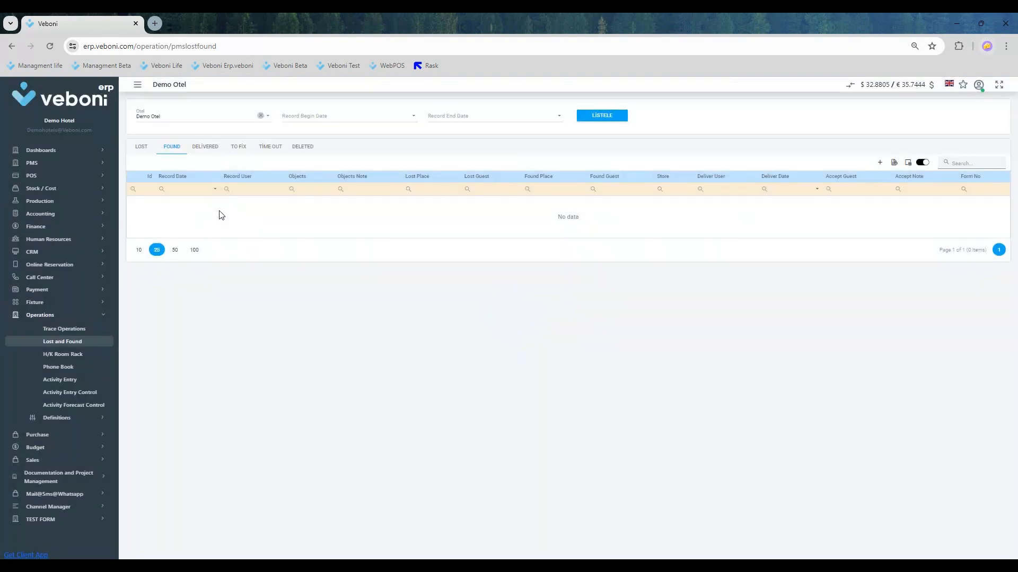
right_click(311, 206)
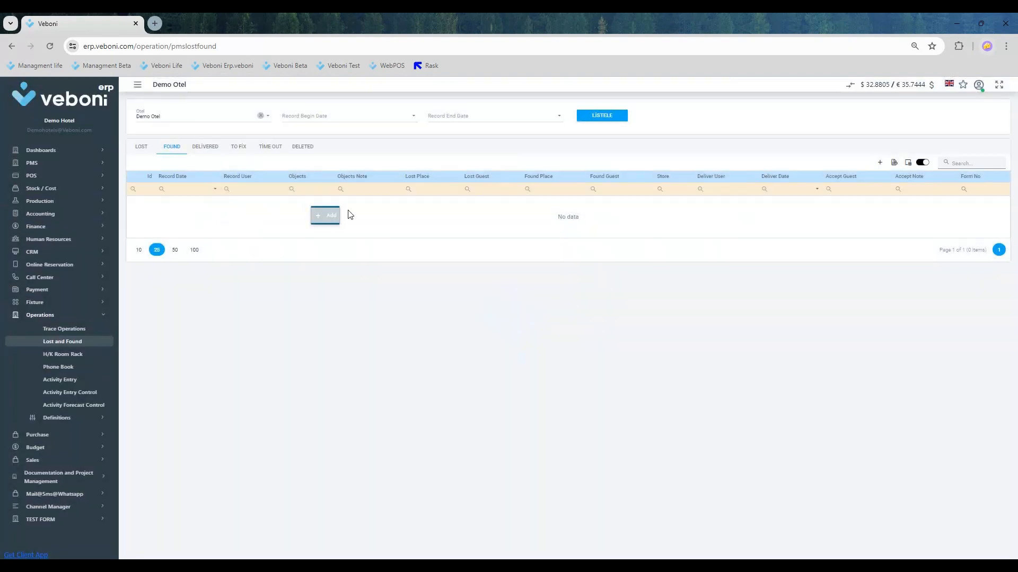
left_click(329, 218)
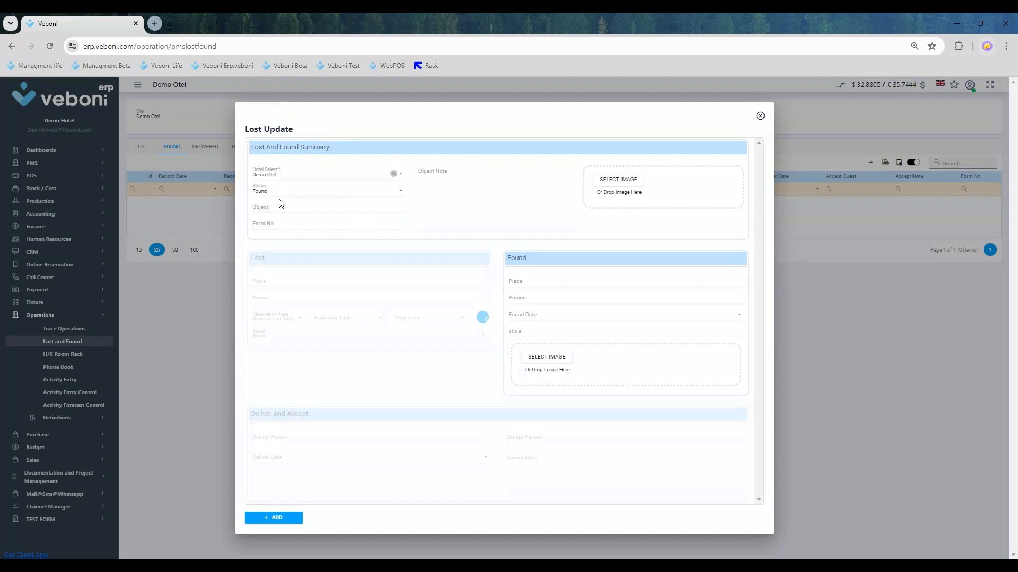
left_click(268, 207)
key("Tab")
type("123")
key("shift+Tab")
- Enter the object note "telefon samsung yıldızlı kılıflı" and attach the house drawing image from the Mahiş Çizimler folder to the summary
left_click(459, 170)
type("telefon")
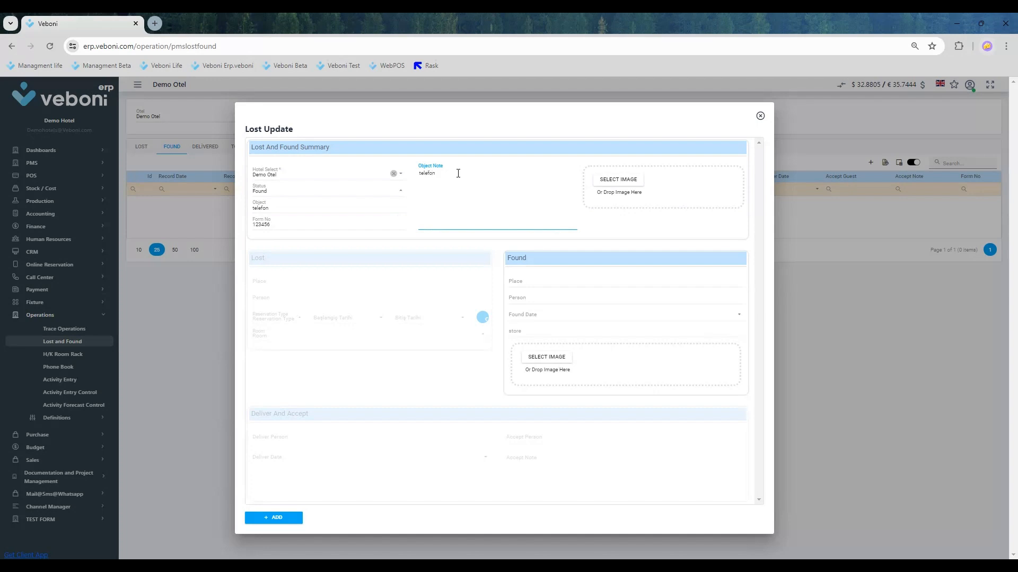
type(" samsung yıldızlı kılıflı")
key("Tab")
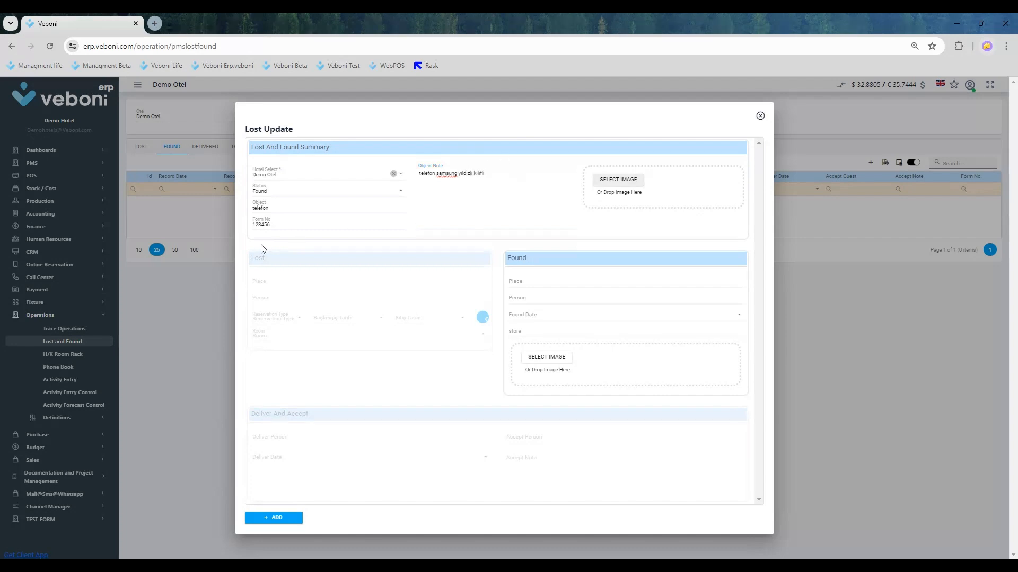
left_click(623, 183)
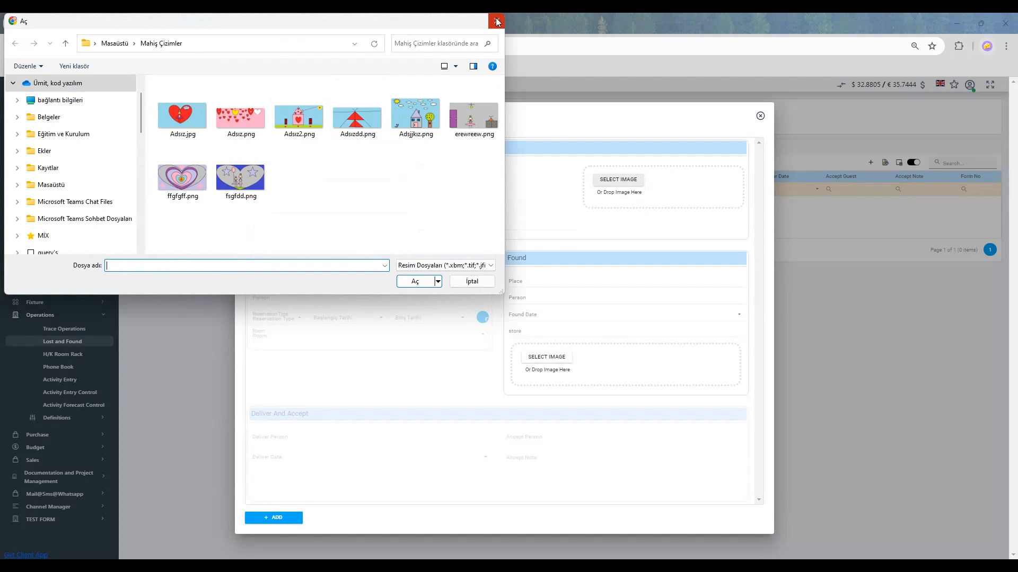
left_click(418, 116)
left_click(415, 282)
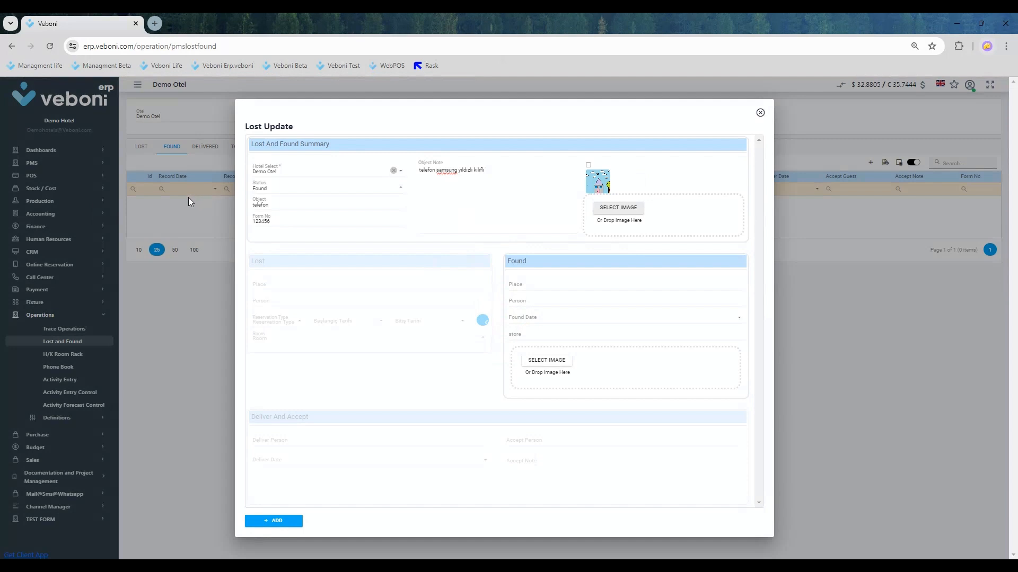
- Fill in the Found details with place lobby bar, the finder's name, date 22.07.2024 and store onburo, and add the record
left_click(526, 286)
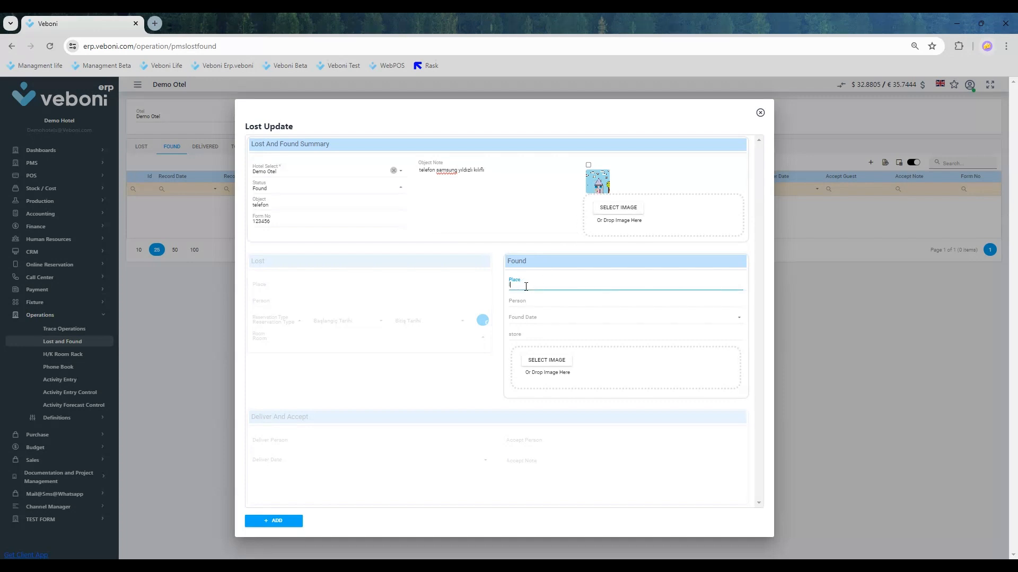
type("lobby bar")
key("Tab")
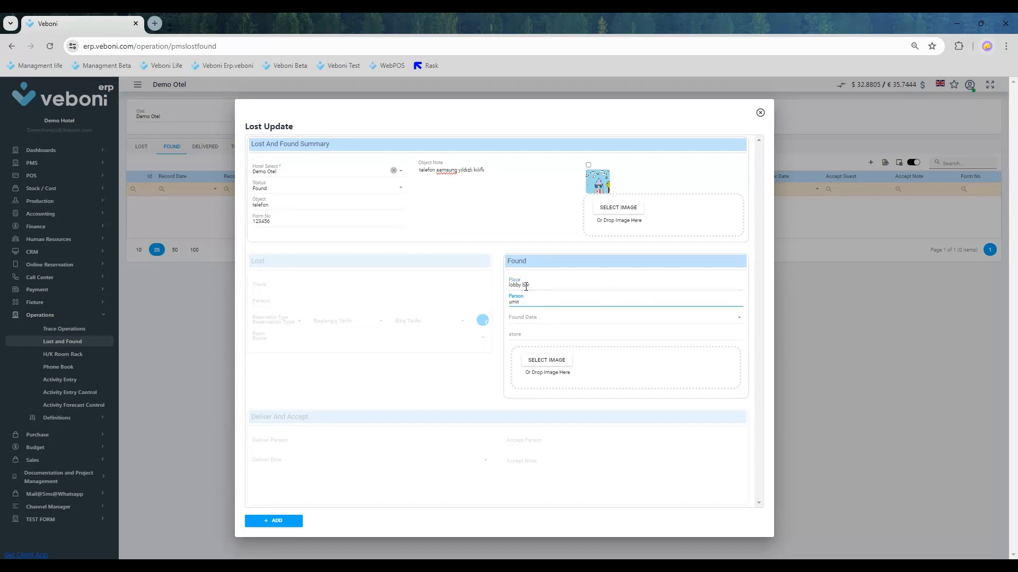
key("Tab")
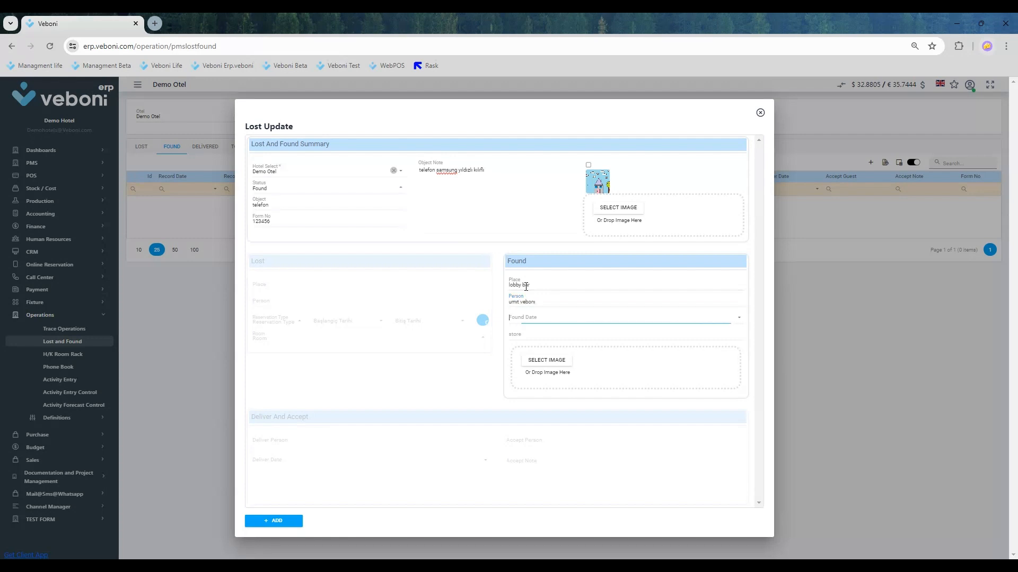
type("22.07.2024")
left_click(522, 334)
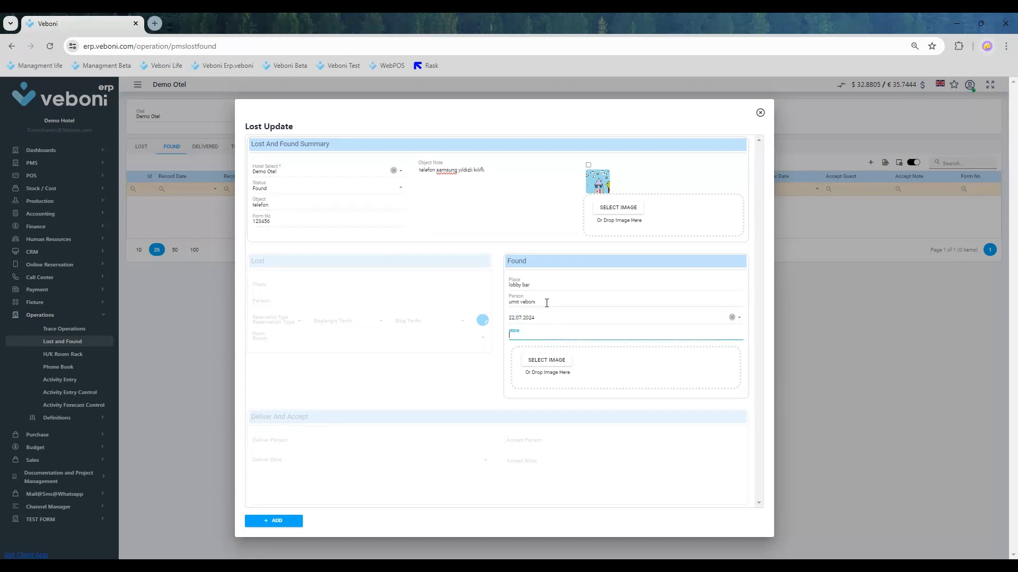
key("Tab")
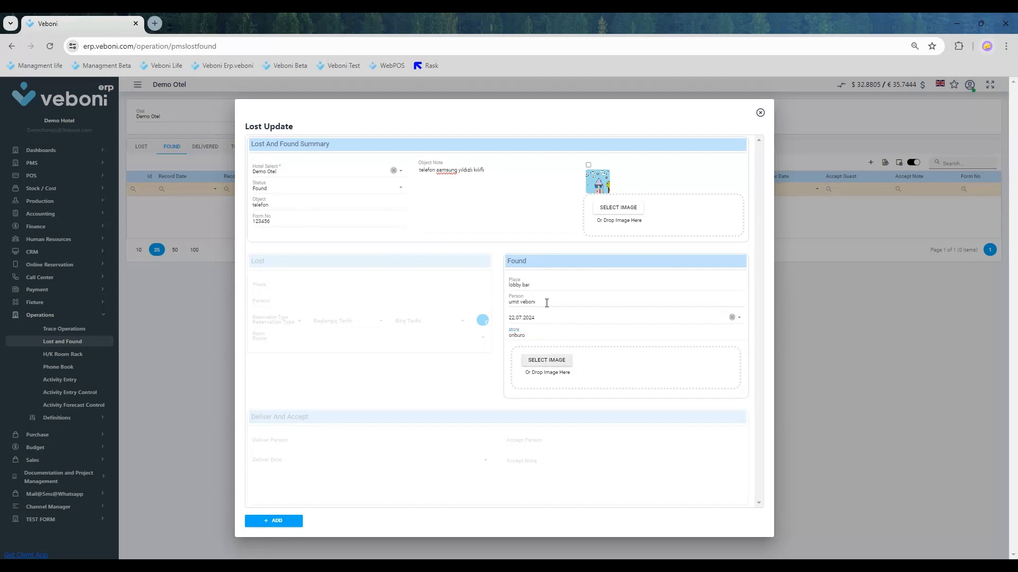
left_click(275, 521)
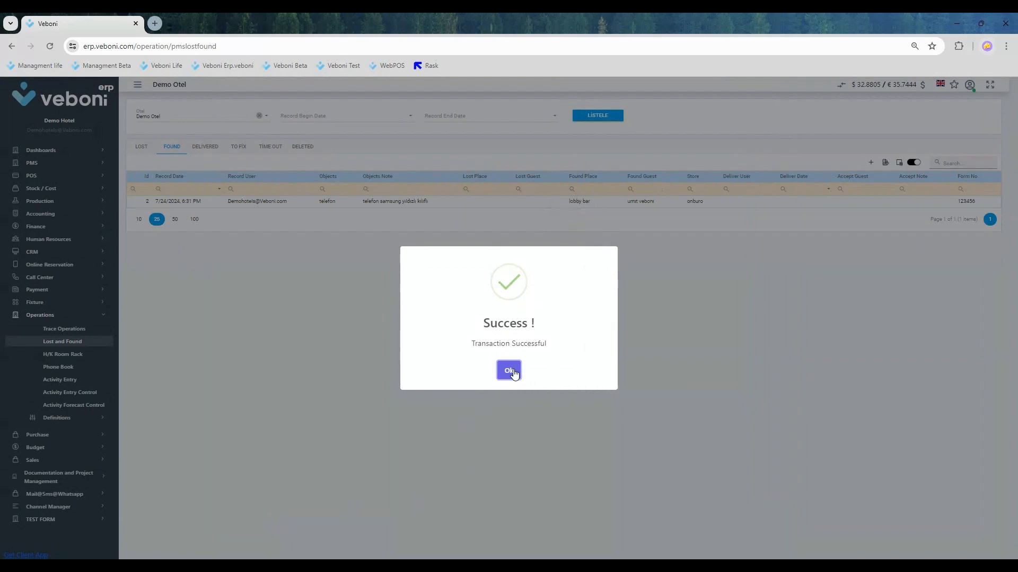
left_click(509, 370)
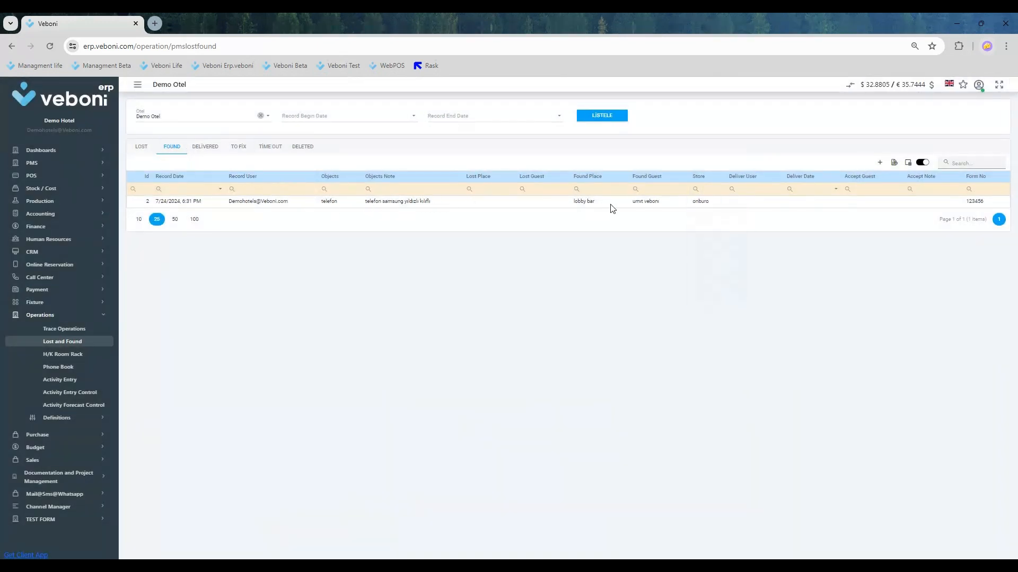
- Compare the Lost and Found lists and review the telefon record's update form, closing it without changes
left_click(142, 151)
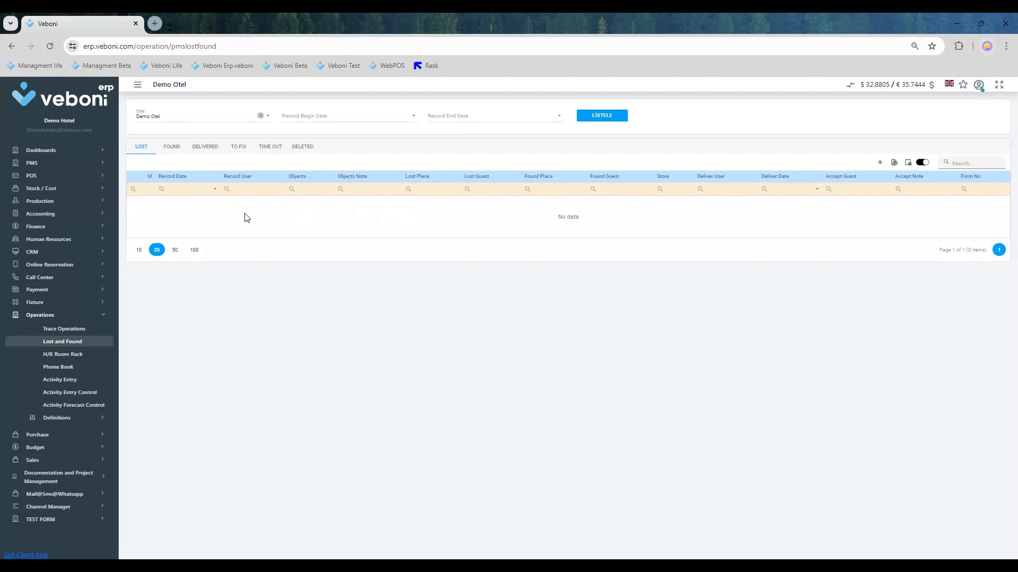
left_click(173, 150)
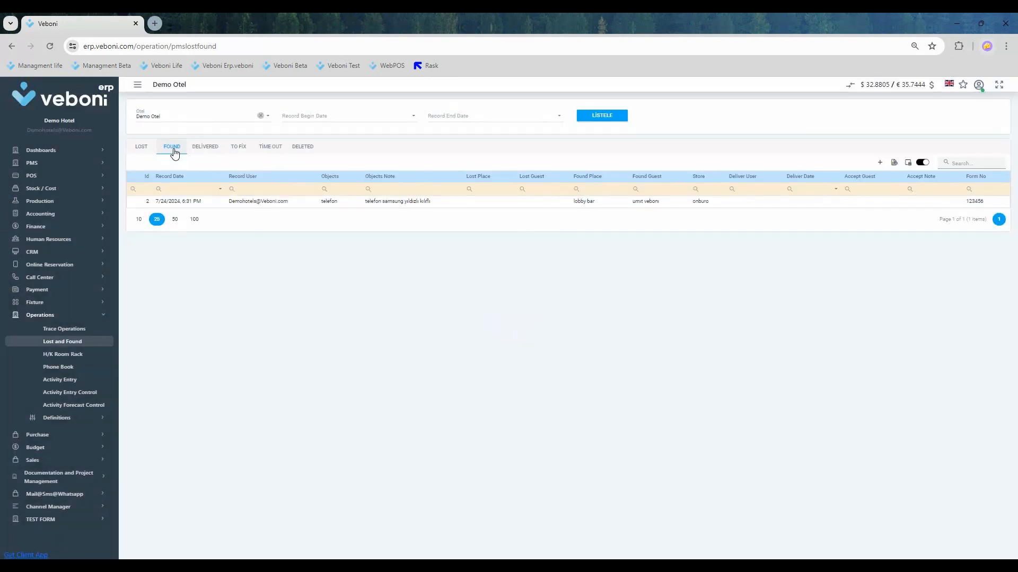
left_click(414, 204)
right_click(413, 206)
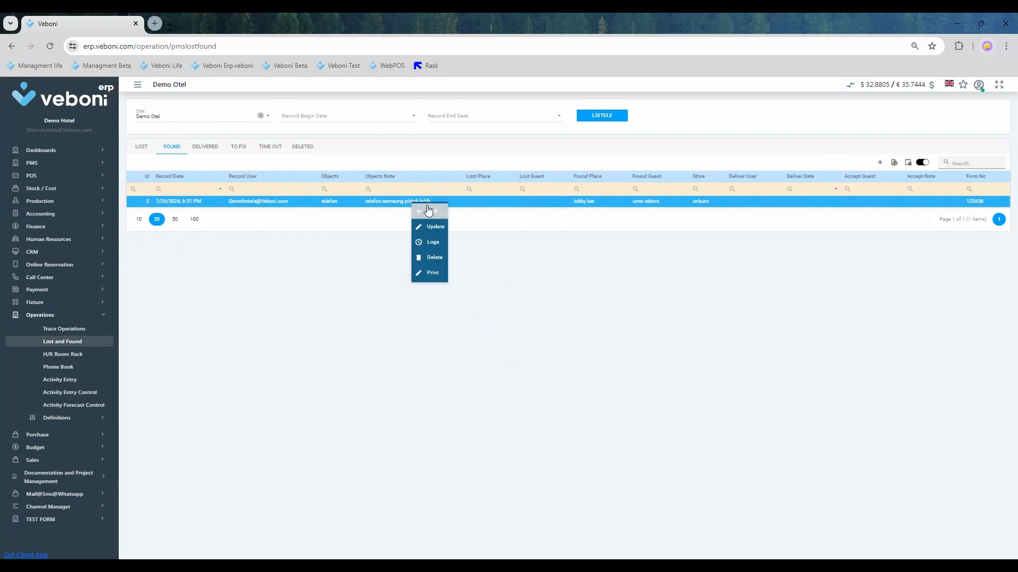
left_click(434, 227)
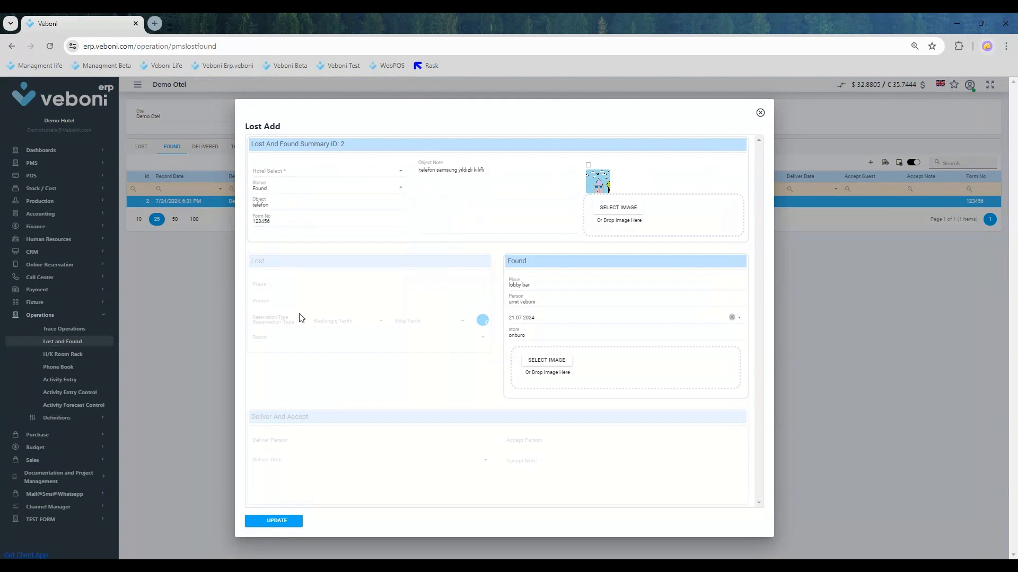
left_click(760, 112)
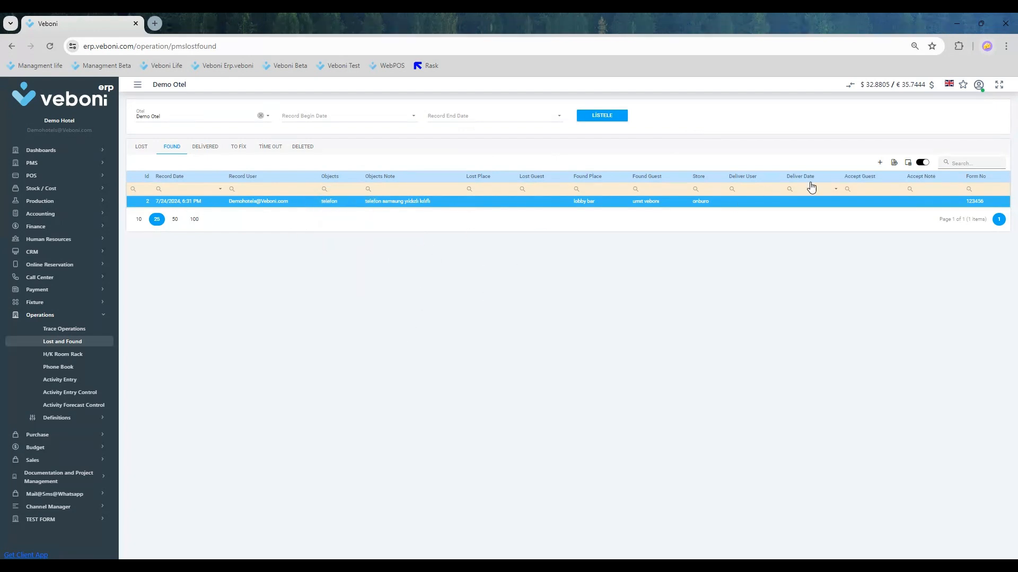
- Export the Found list to an Excel file and generate the 1094 - Lost/Found Material Report for the telefon record
left_click(894, 164)
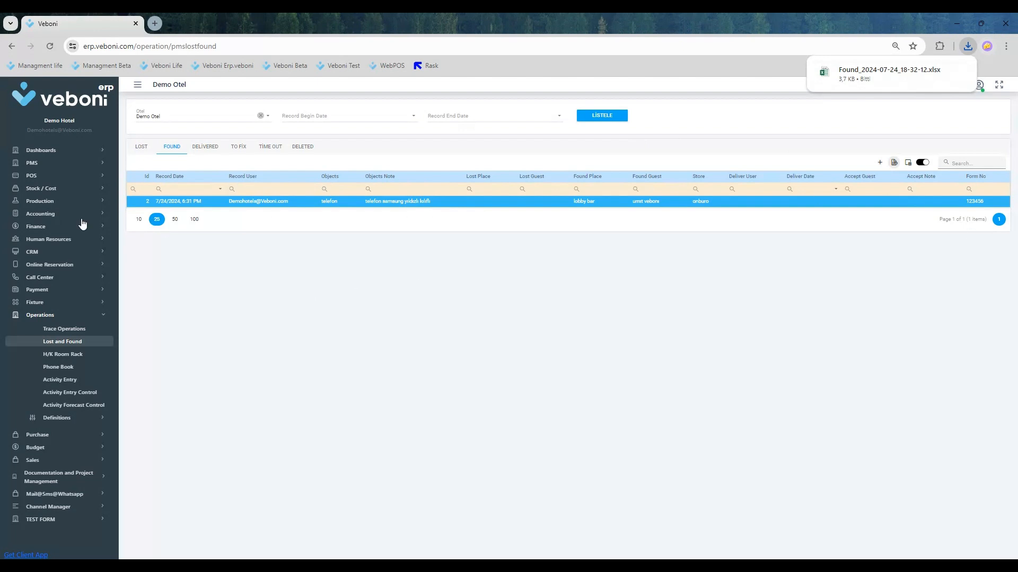
right_click(252, 206)
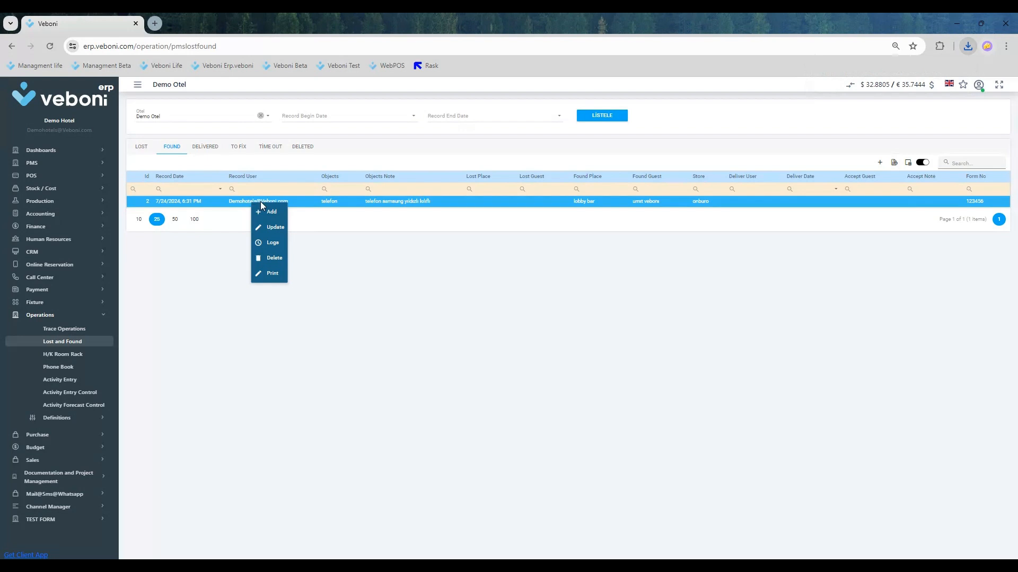
left_click(278, 280)
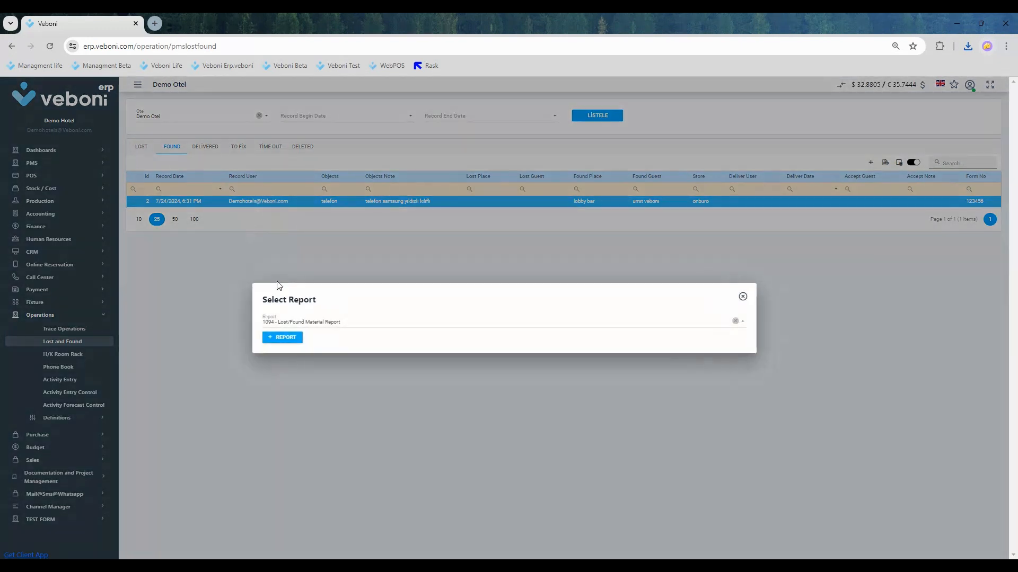
left_click(347, 324)
left_click(291, 339)
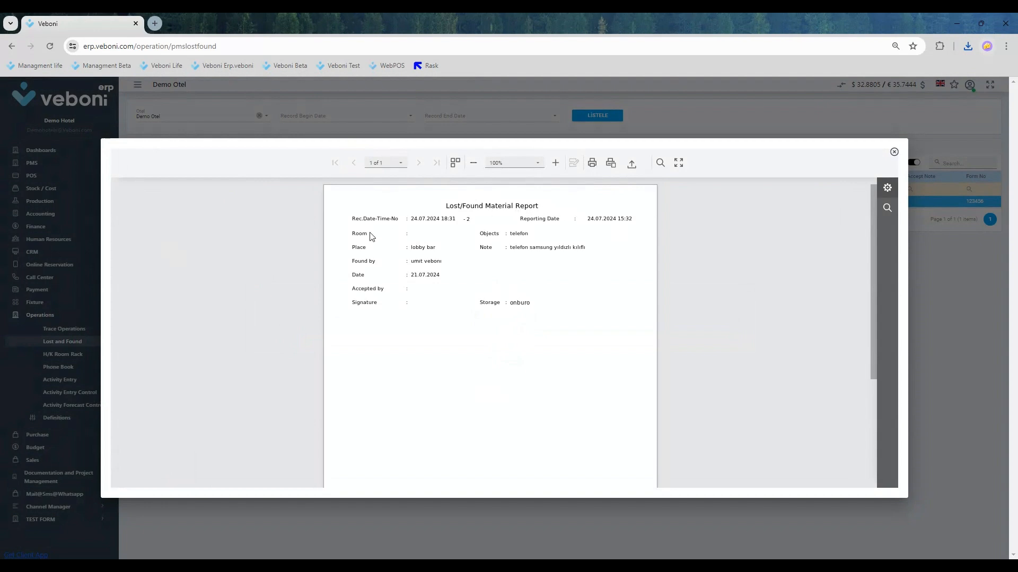
left_click(894, 153)
left_click(742, 296)
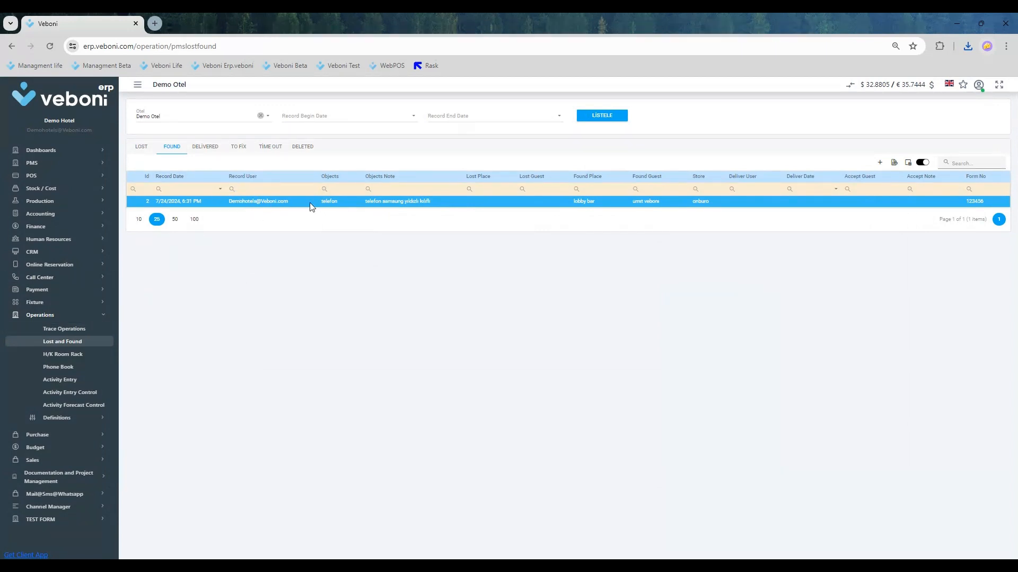
- Open the telefon record for updating and set its status to Recived
right_click(264, 203)
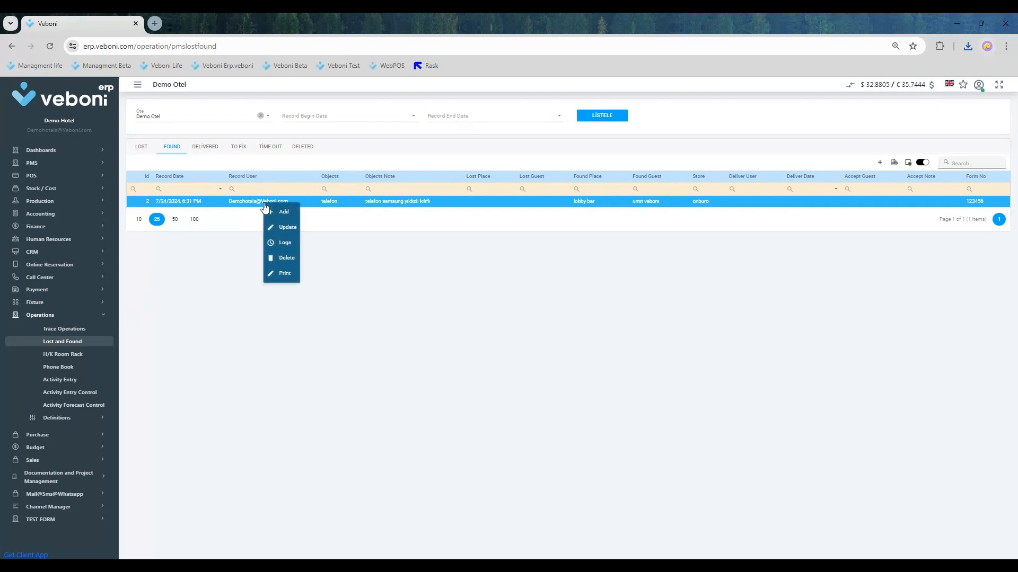
left_click(289, 230)
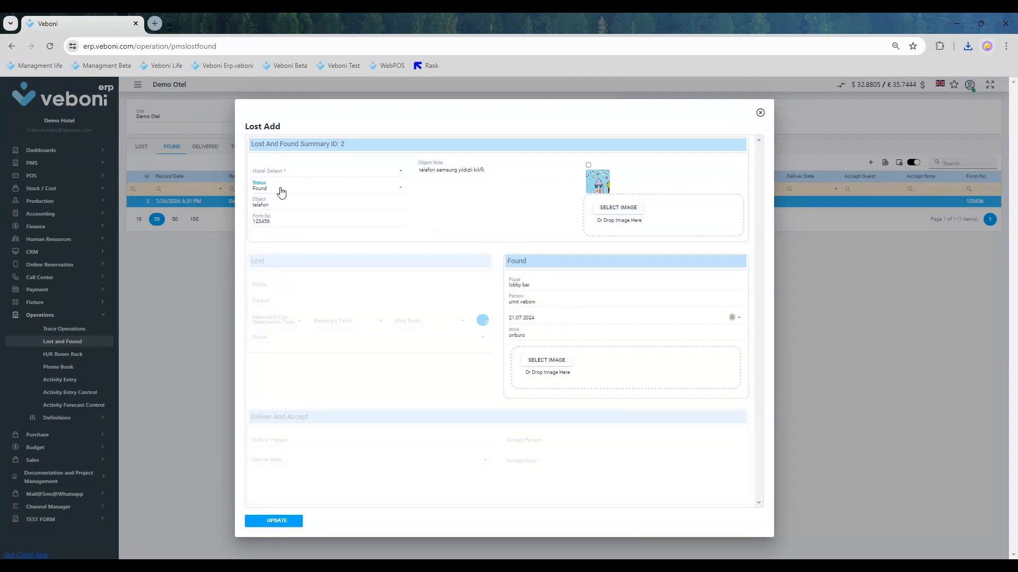
left_click(281, 192)
left_click(287, 288)
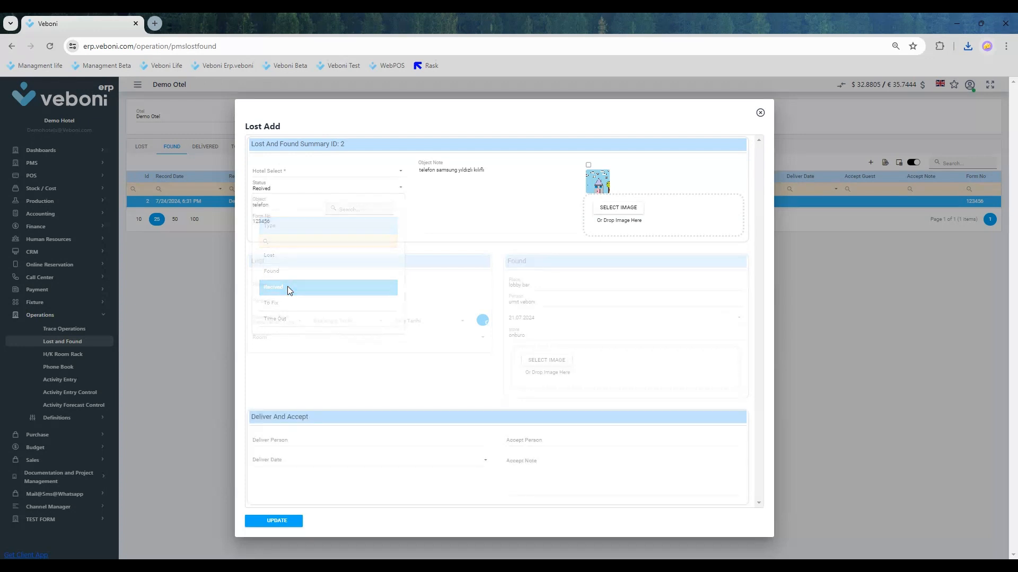
- Enter the deliverer's name, deliver date 23.07.2024, accept person misafir and accept note "telefon sağlam teslim edildi", and save the update
left_click(294, 444)
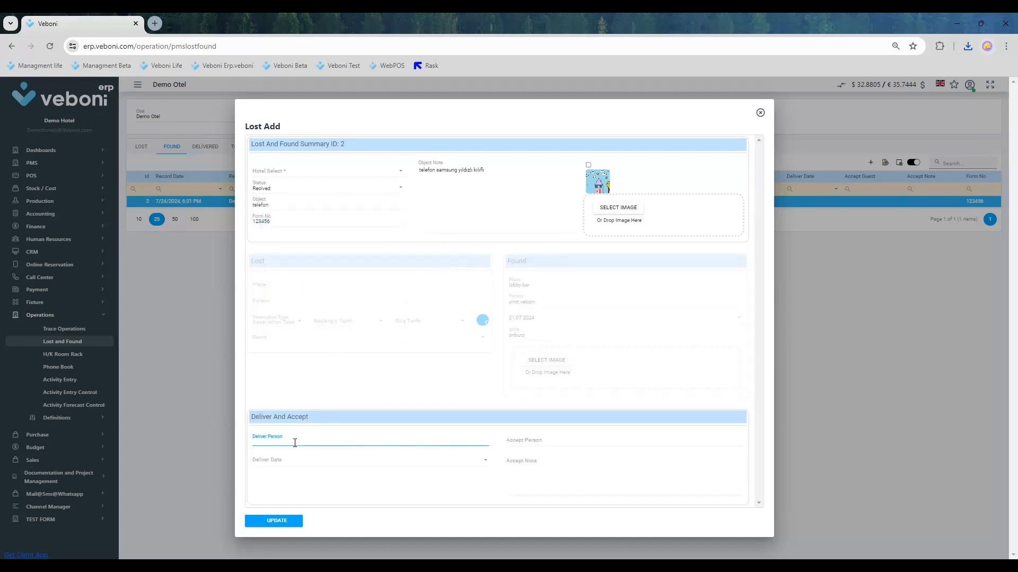
key("Tab")
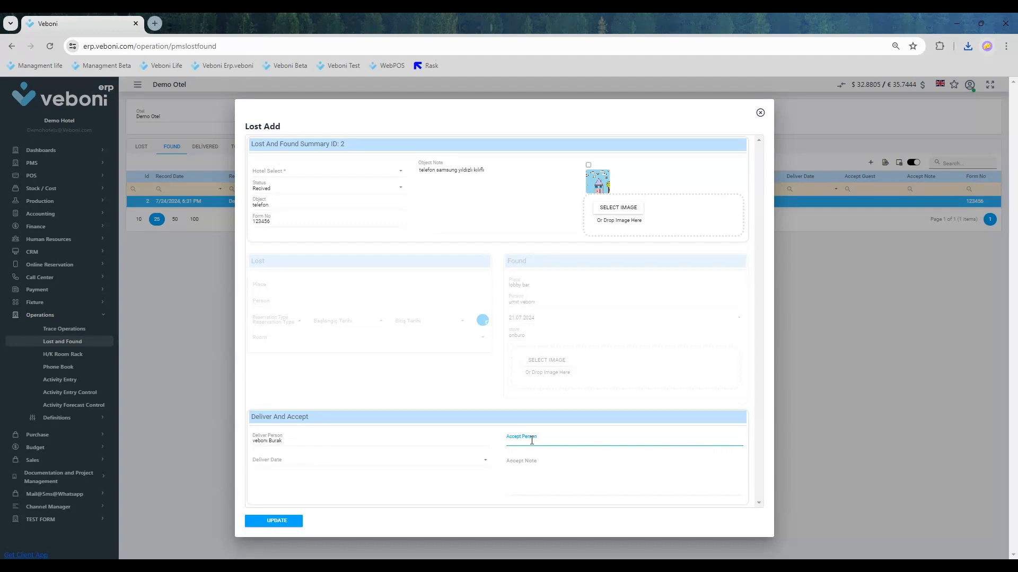
type("misafir")
key("Tab")
type("23")
key("Tab")
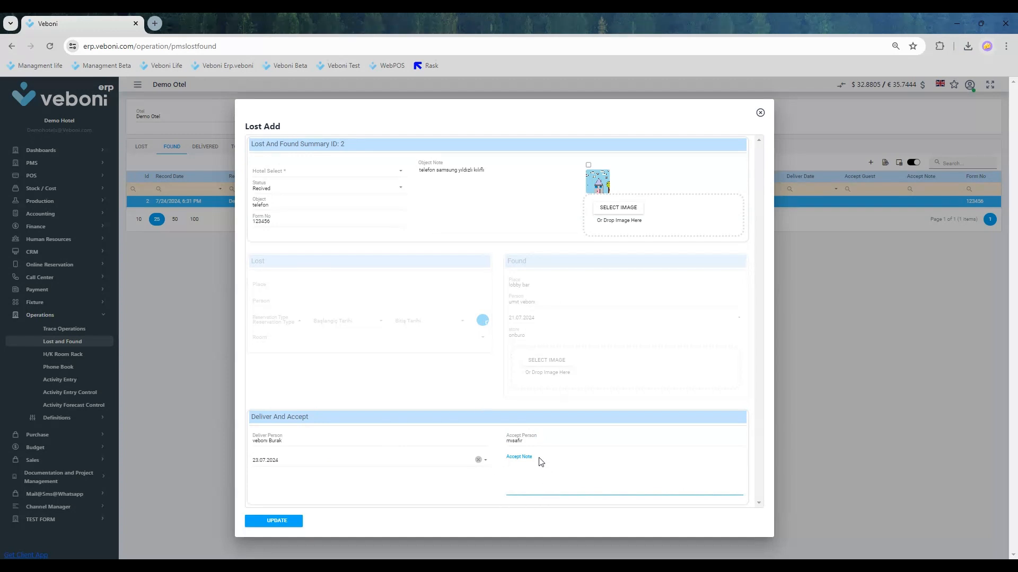
type("te")
left_click(281, 522)
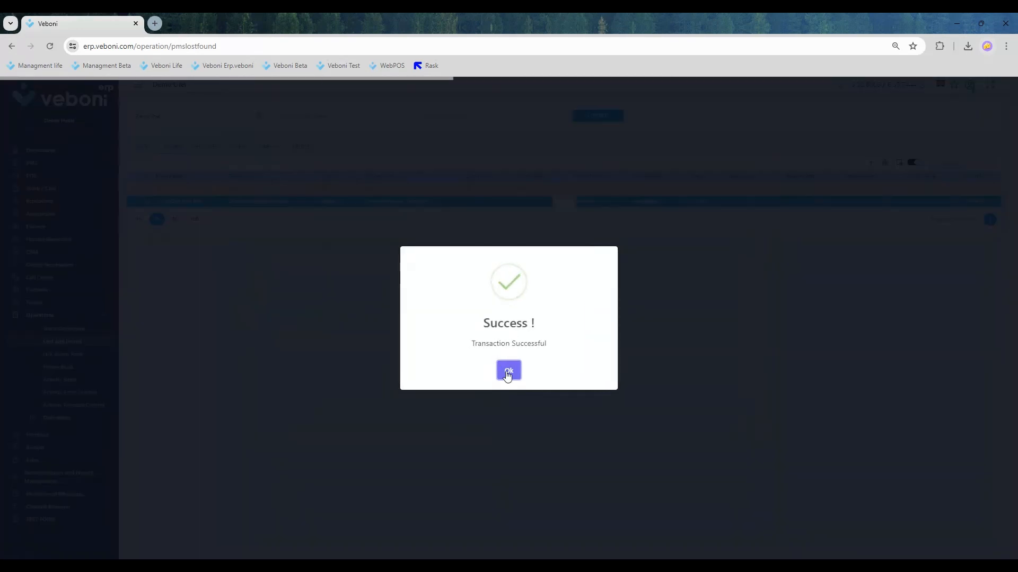
left_click(508, 370)
- Generate the Lost/Found Material Report for the telefon record in the Delivered list
left_click(221, 149)
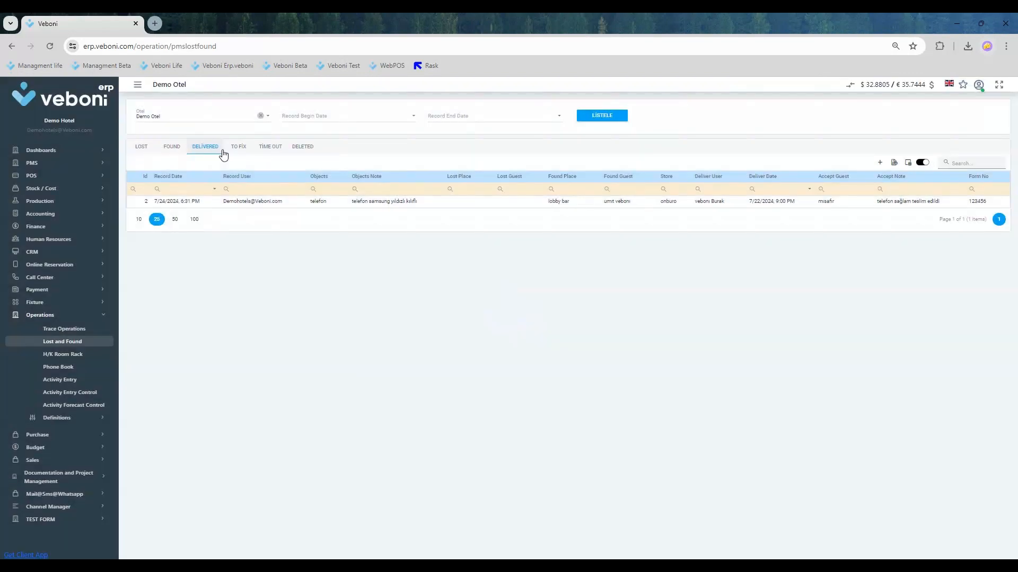
right_click(276, 201)
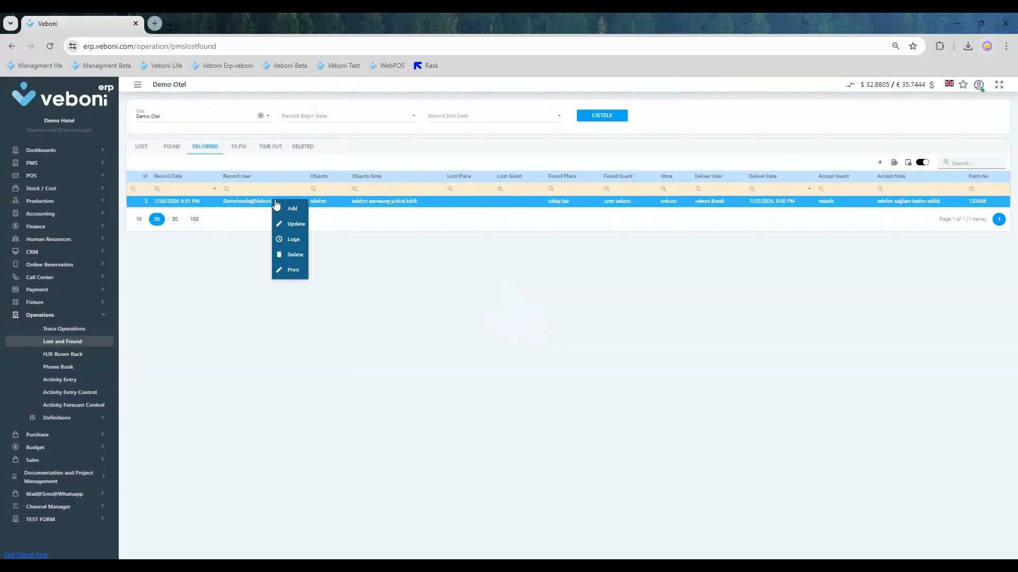
left_click(295, 271)
left_click(286, 339)
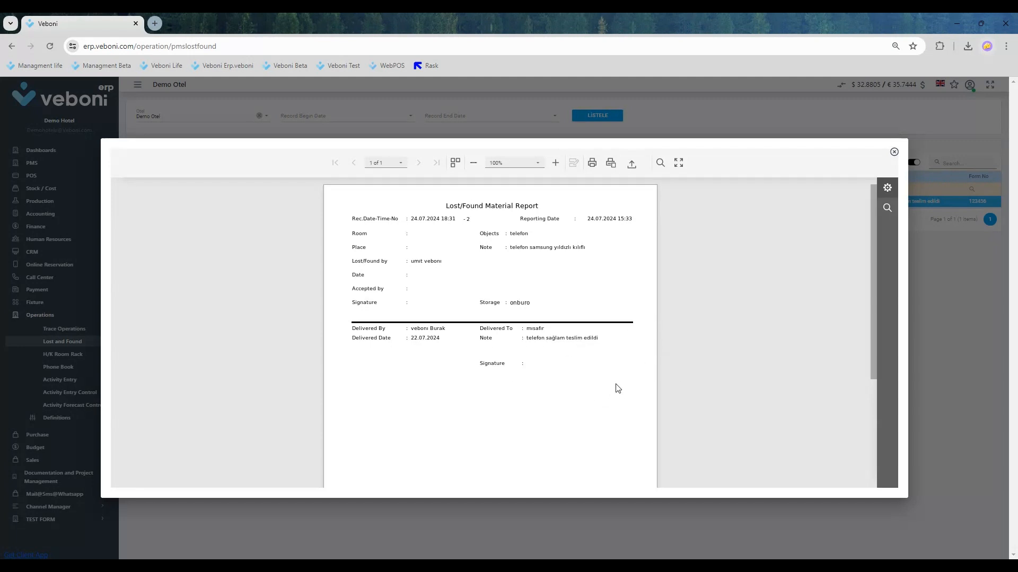
- Close the report and view the status options in the delivered telefon record's update form without saving changes
left_click(894, 153)
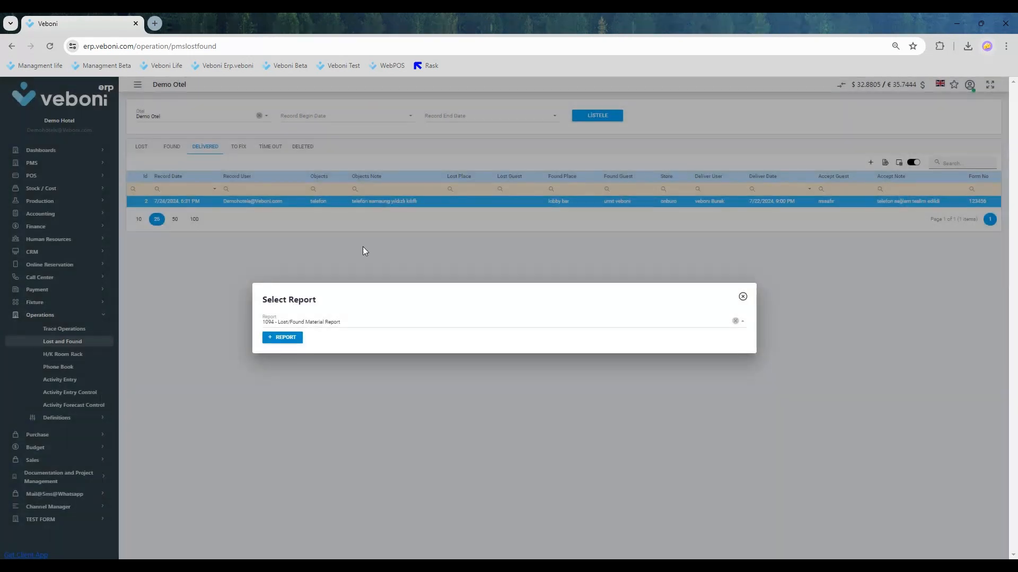
left_click(743, 296)
right_click(279, 202)
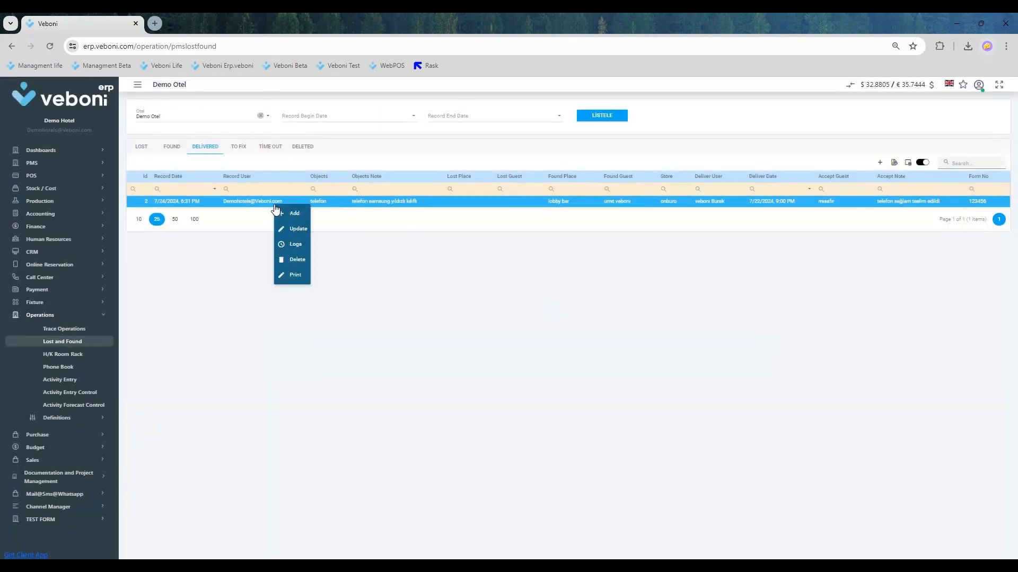
left_click(302, 229)
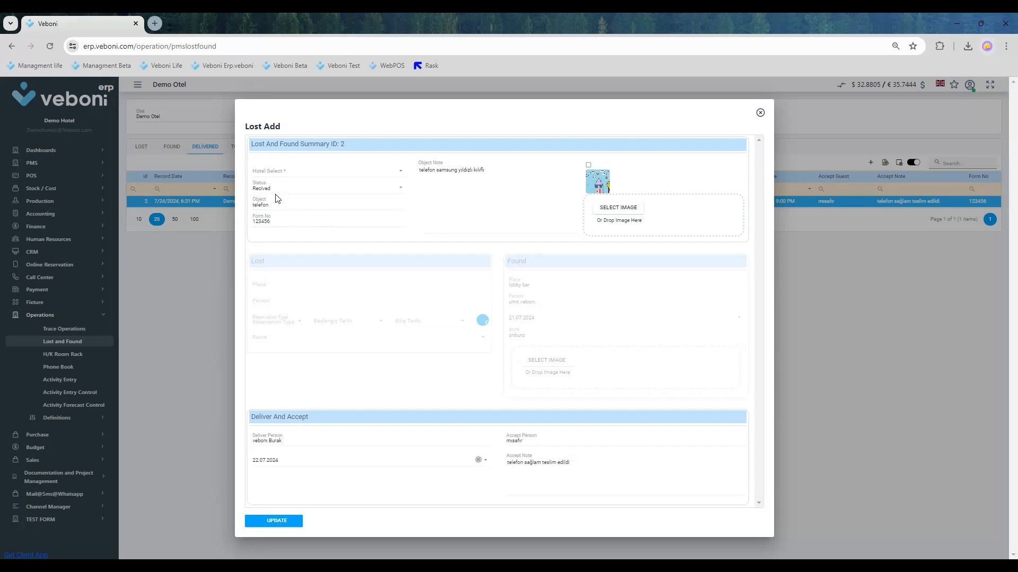
left_click(276, 188)
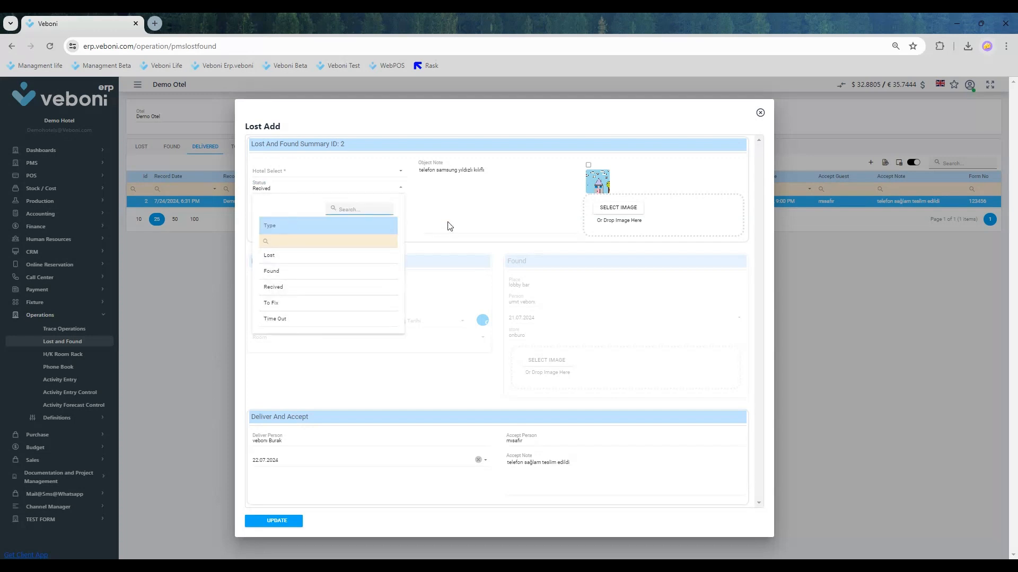
left_click(474, 210)
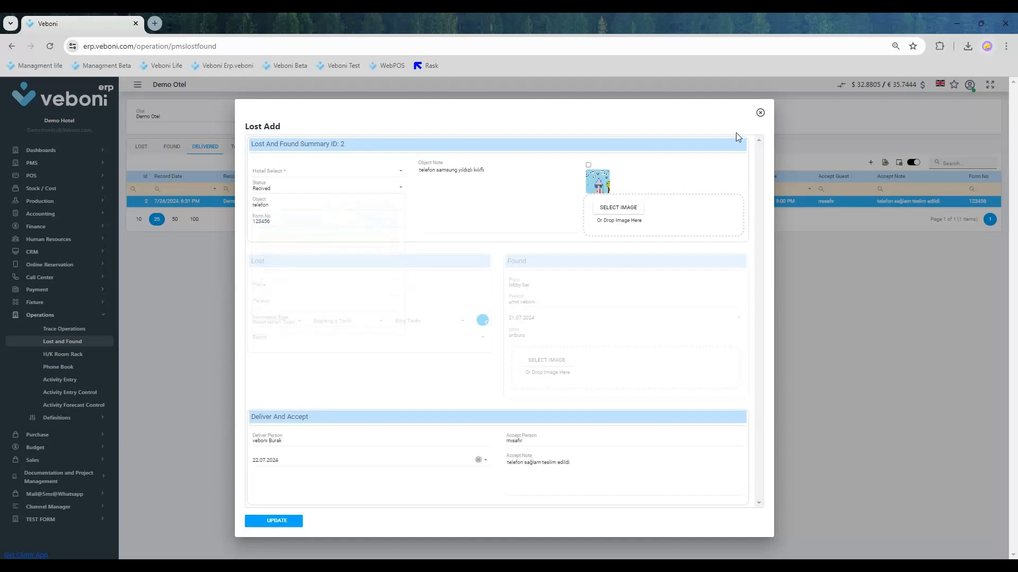
left_click(760, 112)
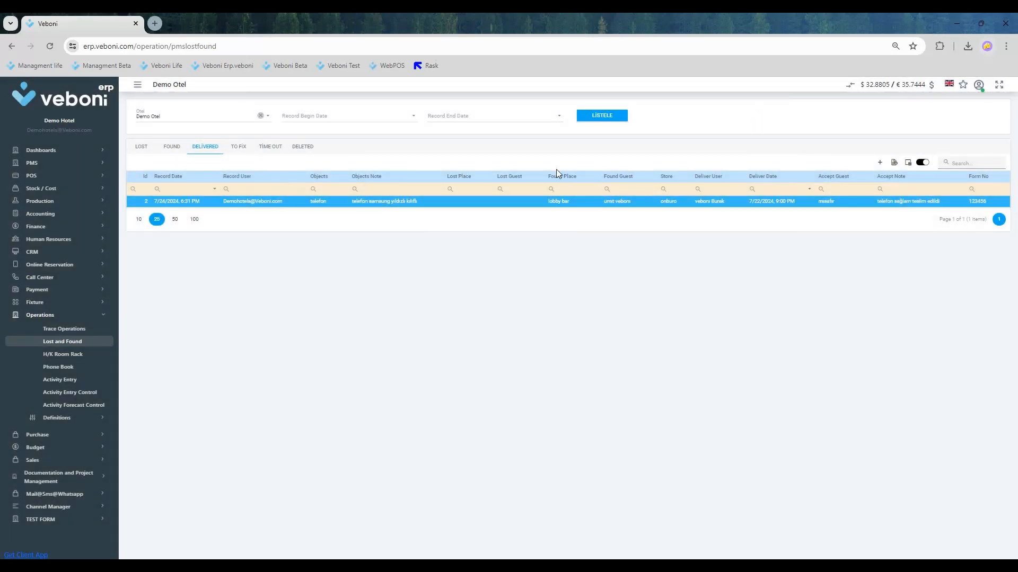
- Delete the telefon record from the Delivered list with the delete remark "deneme"
right_click(244, 201)
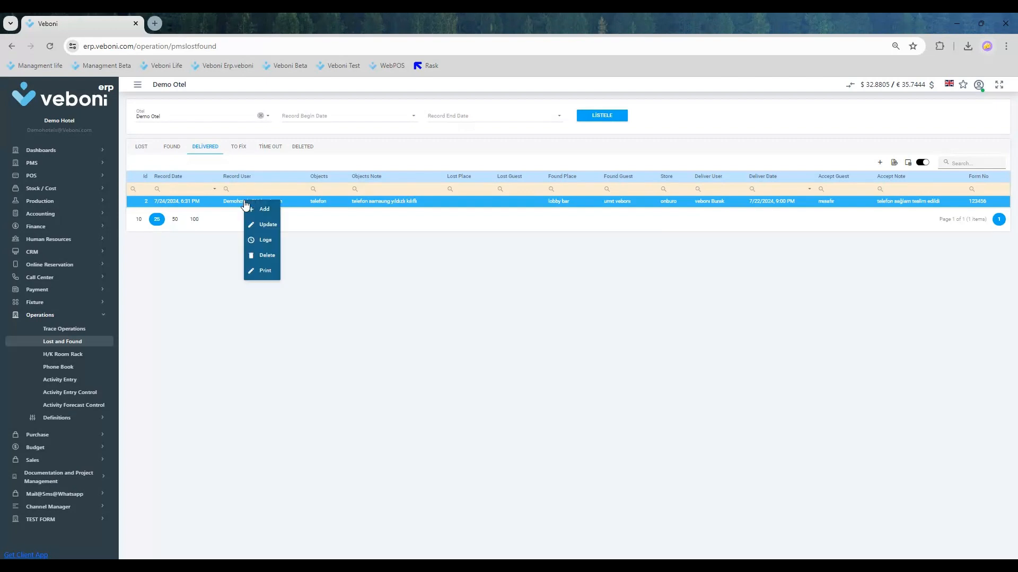
left_click(270, 256)
left_click(489, 369)
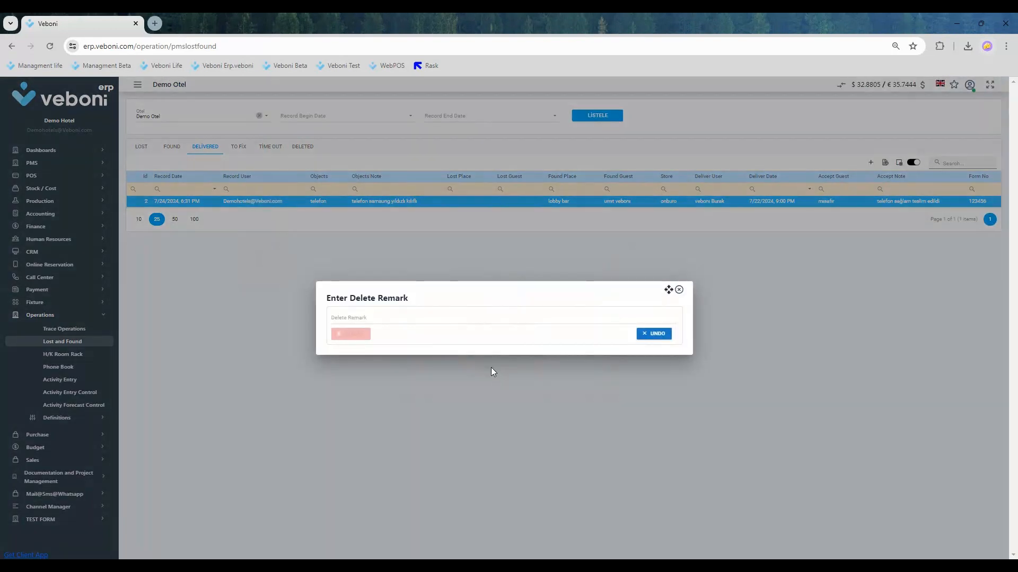
left_click(367, 322)
type("deneme")
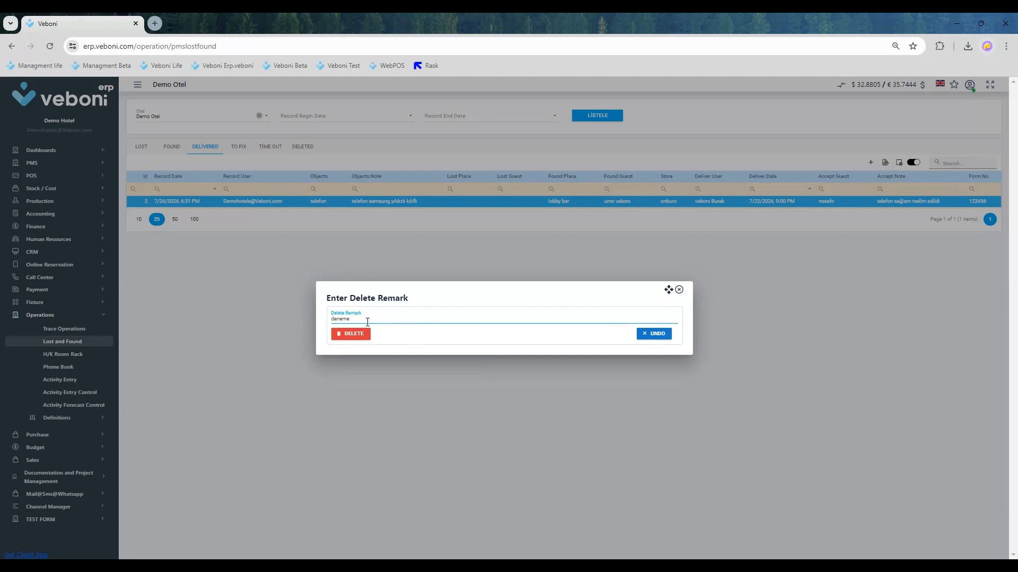
left_click(352, 334)
left_click(486, 371)
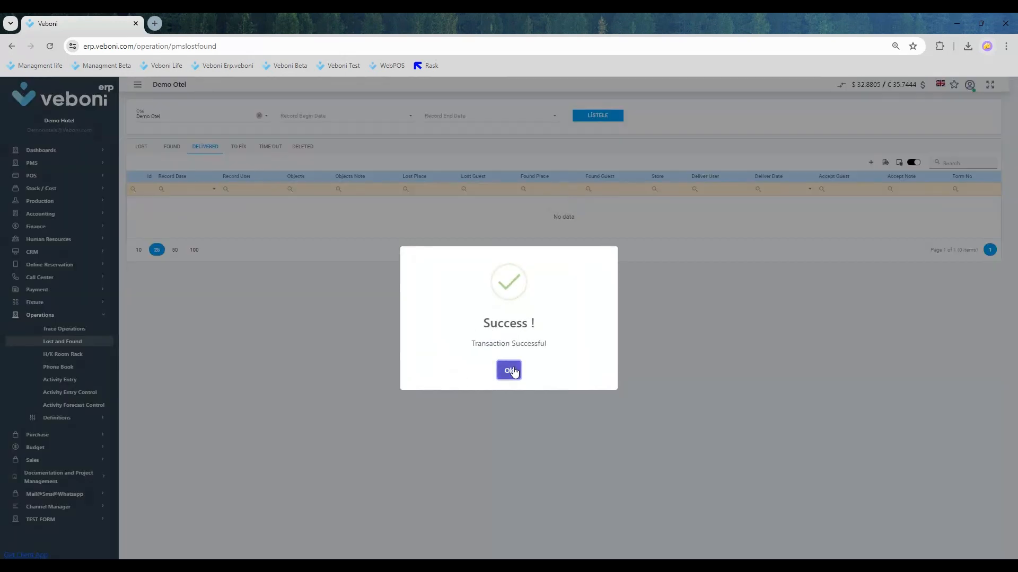
left_click(509, 369)
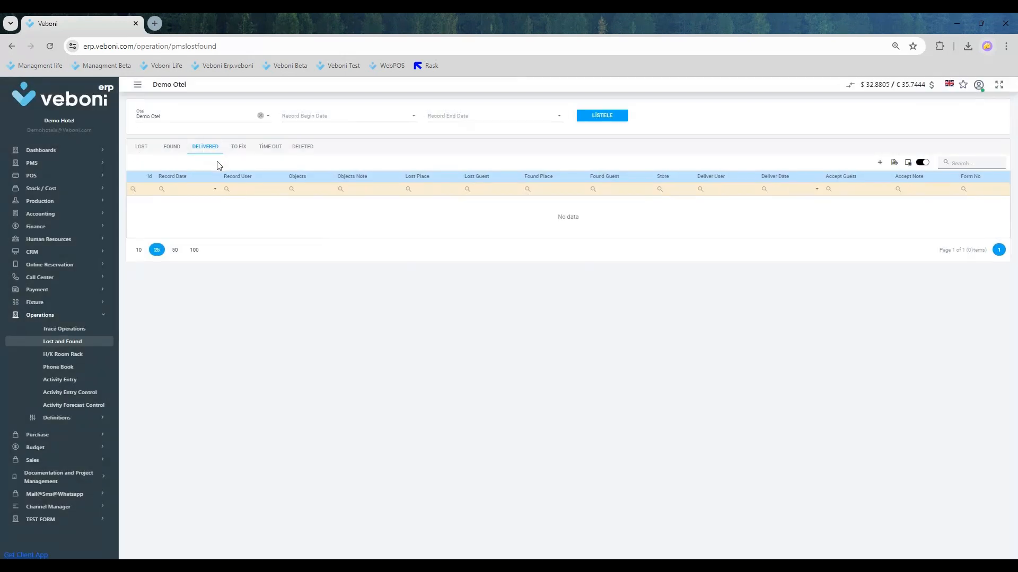
- Review the change logs of the telefon record in the Deleted list and close them
left_click(305, 149)
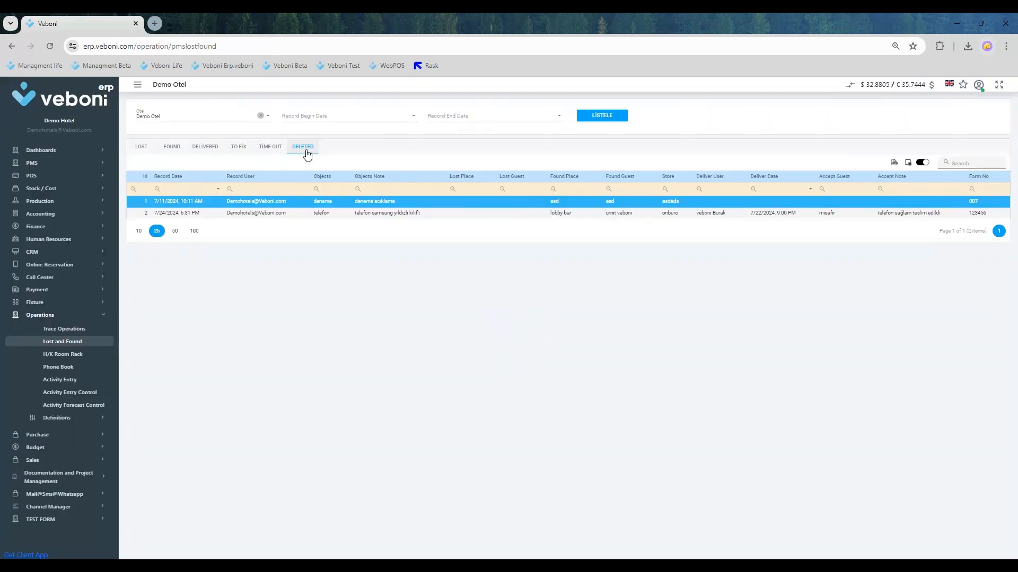
left_click(373, 211)
left_click(371, 202)
left_click(373, 212)
right_click(372, 214)
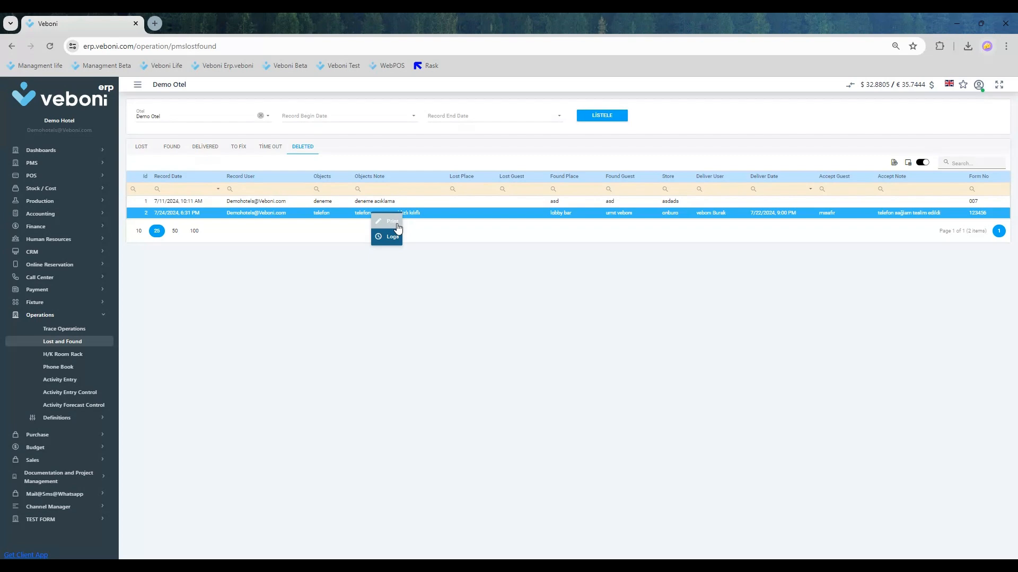
left_click(396, 235)
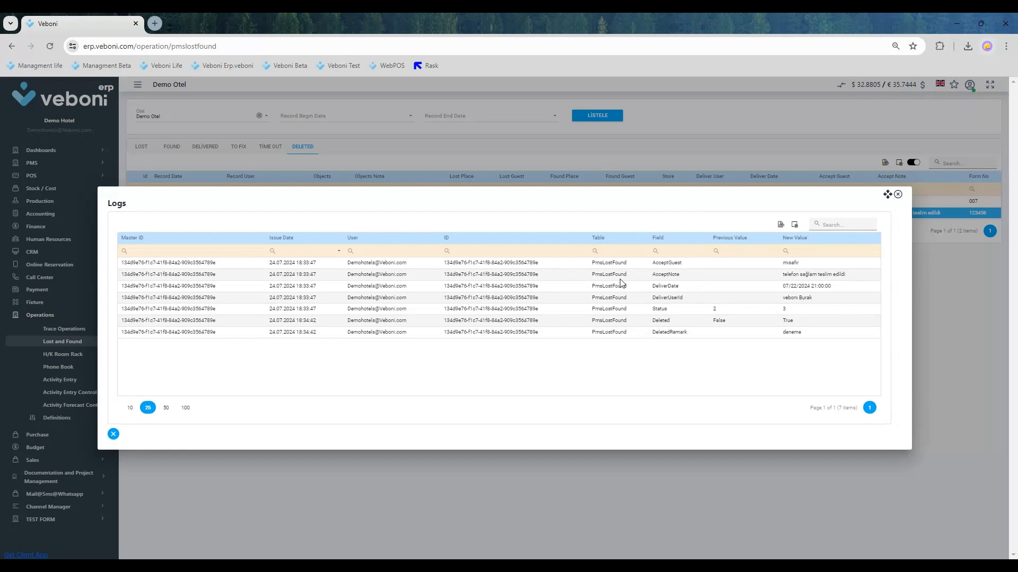
left_click(897, 194)
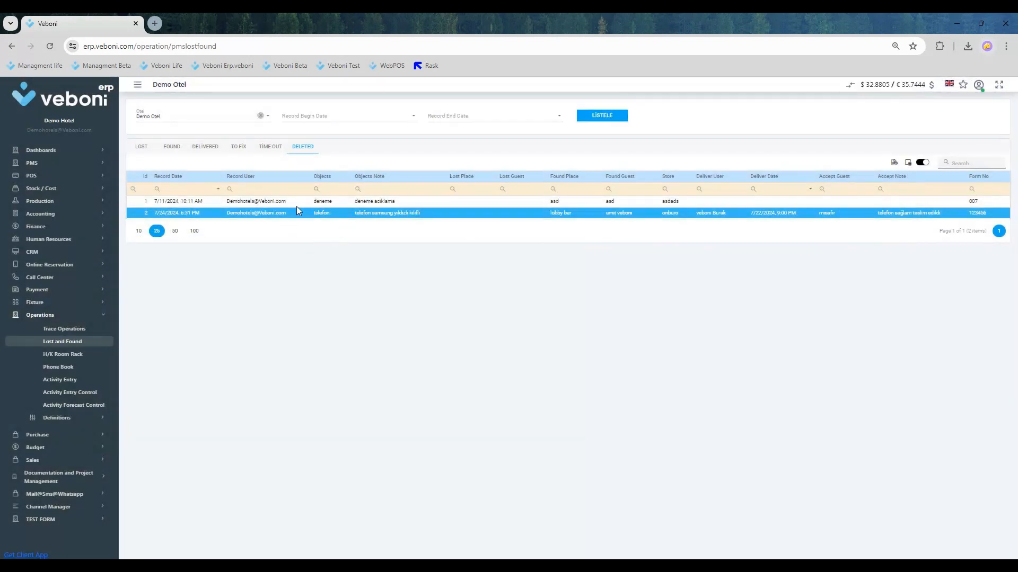